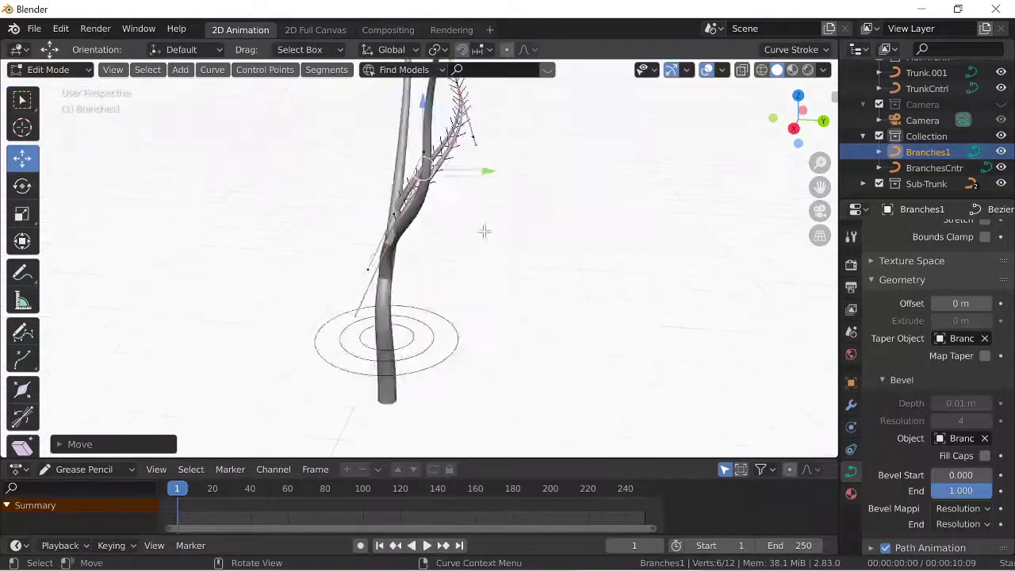
Reshape the Branches1 branch curves by moving three of their control points.
middle_click_drag(450, 287, 489, 331)
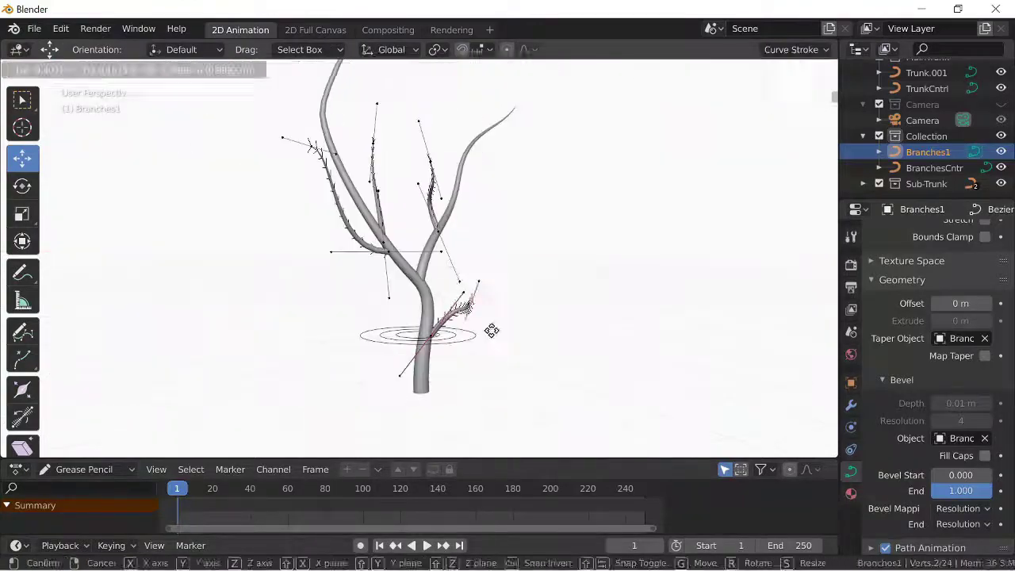
left_click_drag(490, 331, 571, 331)
scroll(529, 324, "up", 3)
middle_click_drag(530, 324, 343, 287)
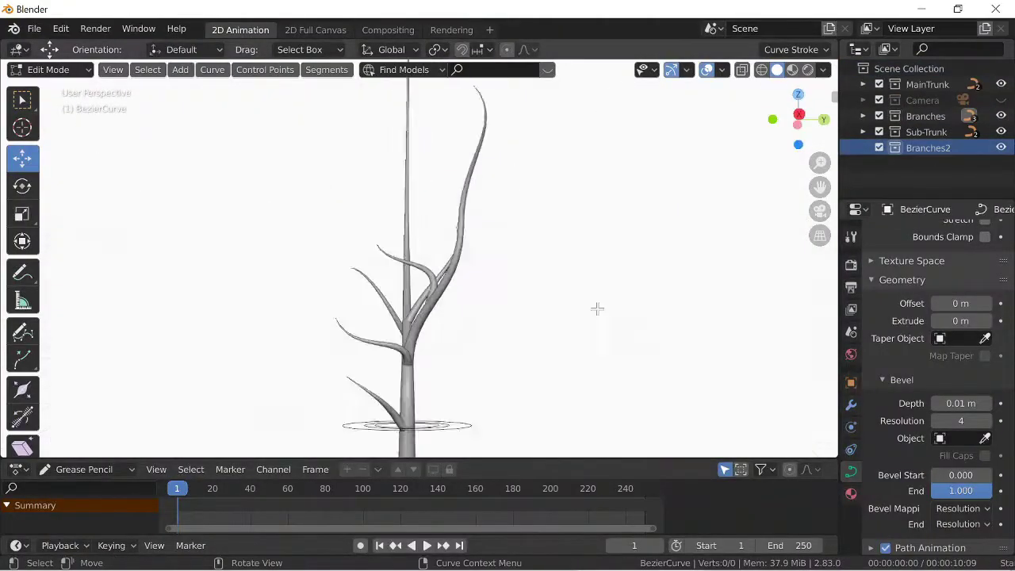
Rename the branch control curve to Branches2Control.
type("2")
left_click(506, 392)
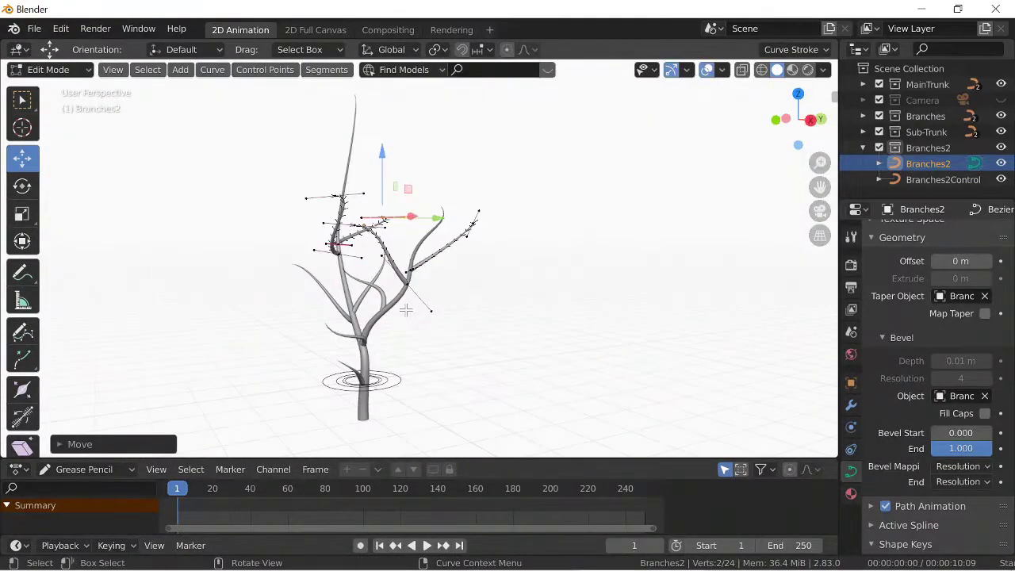
scroll(341, 383, "up", 2)
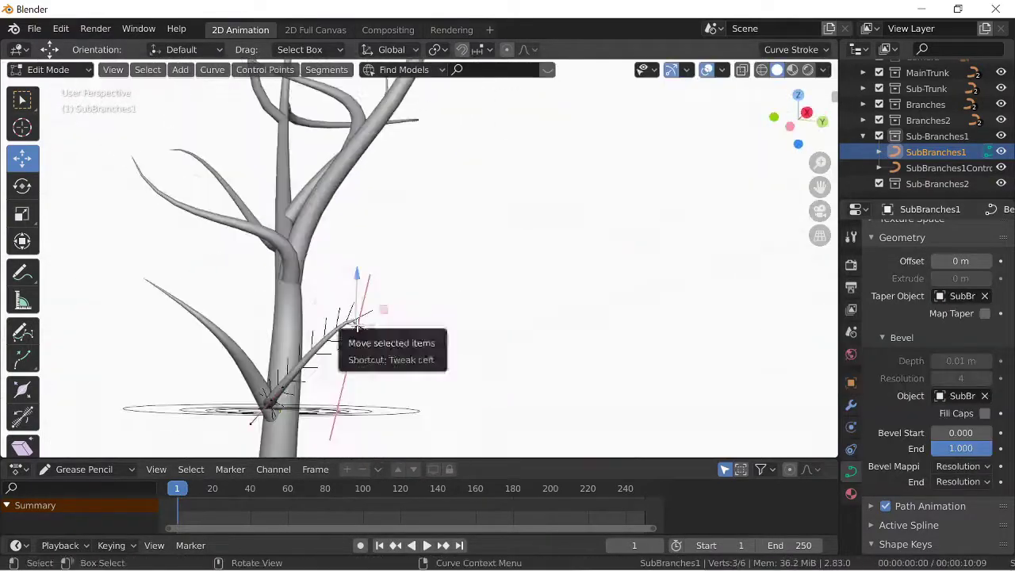
Move several SubBranches1 twig points into place along the branches.
left_click(434, 192)
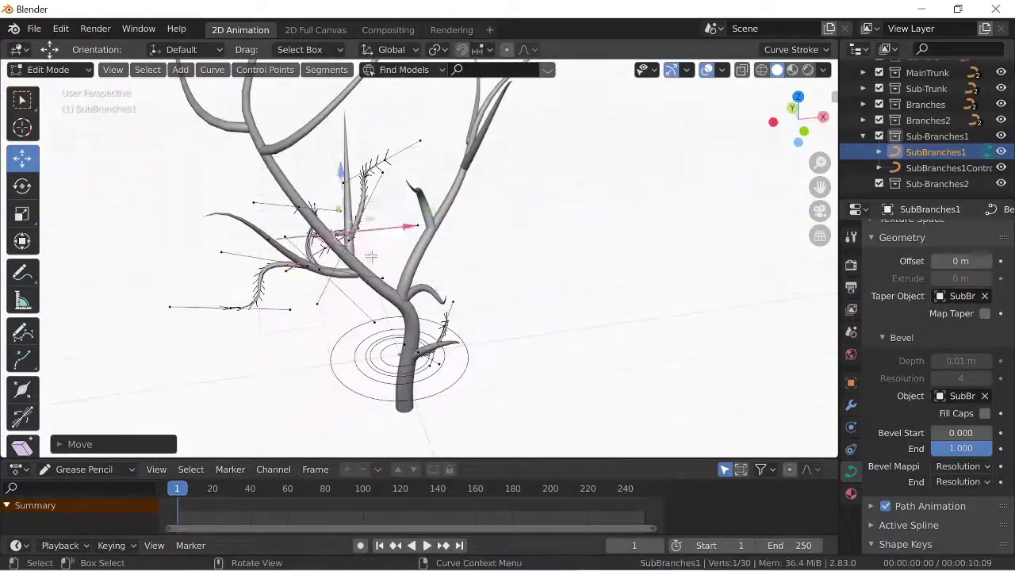
scroll(371, 257, "up", 5)
scroll(371, 257, "down", 5)
left_click(34, 29)
mouse_move(318, 317)
middle_mouse_down()
mouse_move(414, 427)
mouse_move(466, 304)
mouse_move(594, 275)
middle_mouse_up()
left_click(428, 293)
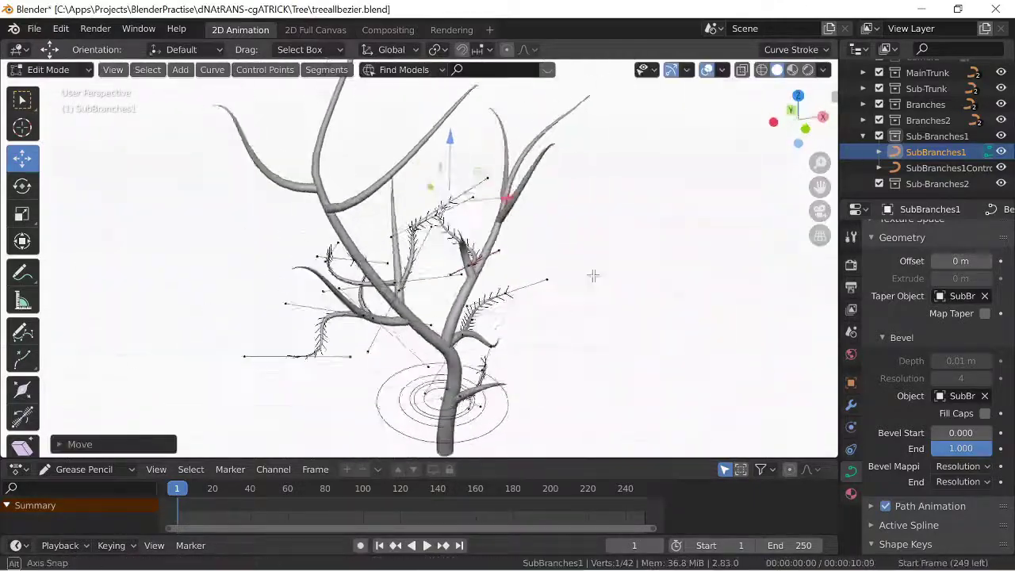
middle_click_drag(502, 426, 328, 340)
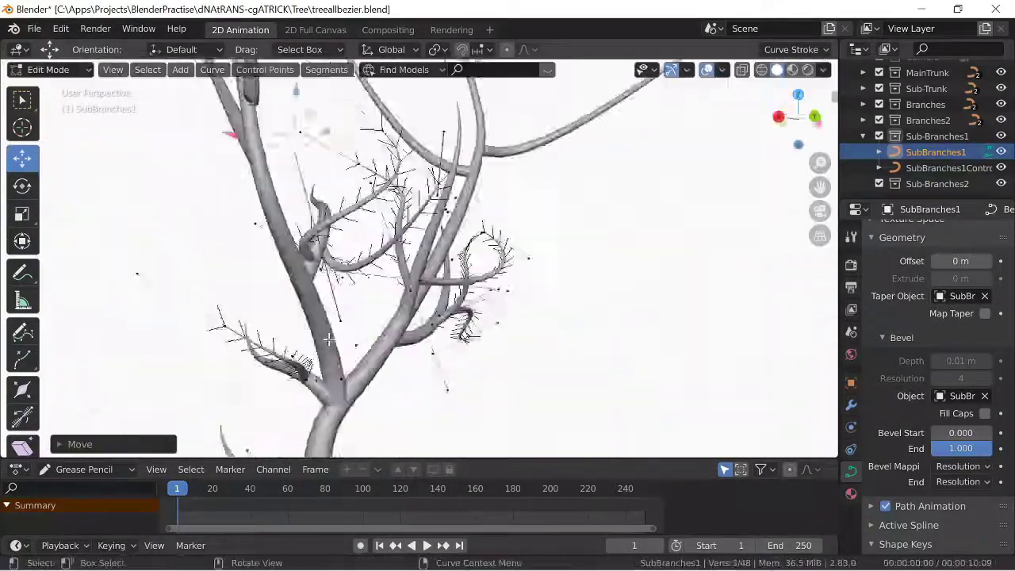
mouse_move(460, 378)
middle_mouse_down()
mouse_move(336, 340)
mouse_move(312, 176)
mouse_move(451, 282)
middle_mouse_up()
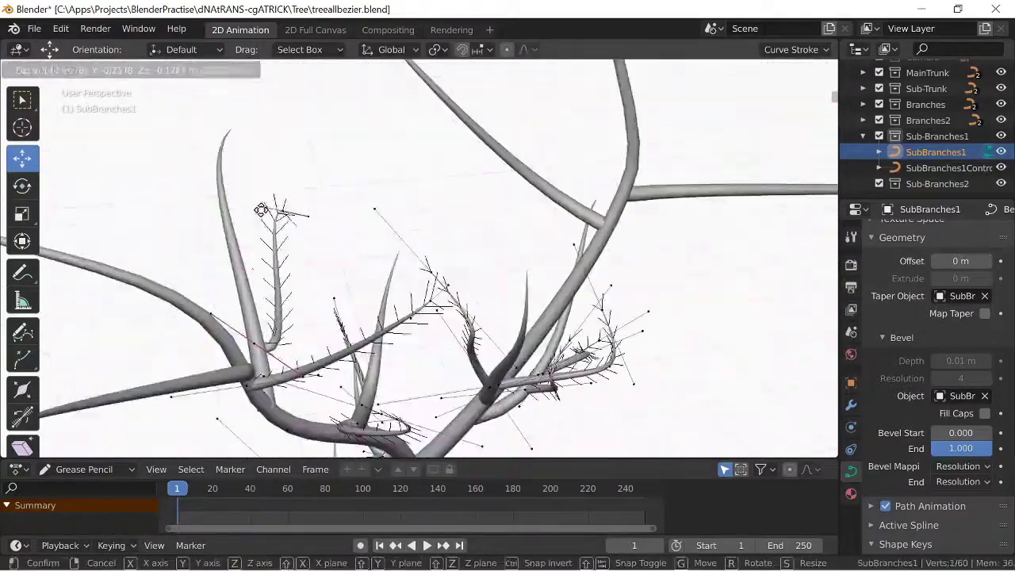
left_click(261, 208)
mouse_move(261, 208)
middle_mouse_down()
mouse_move(535, 309)
mouse_move(409, 179)
middle_mouse_up()
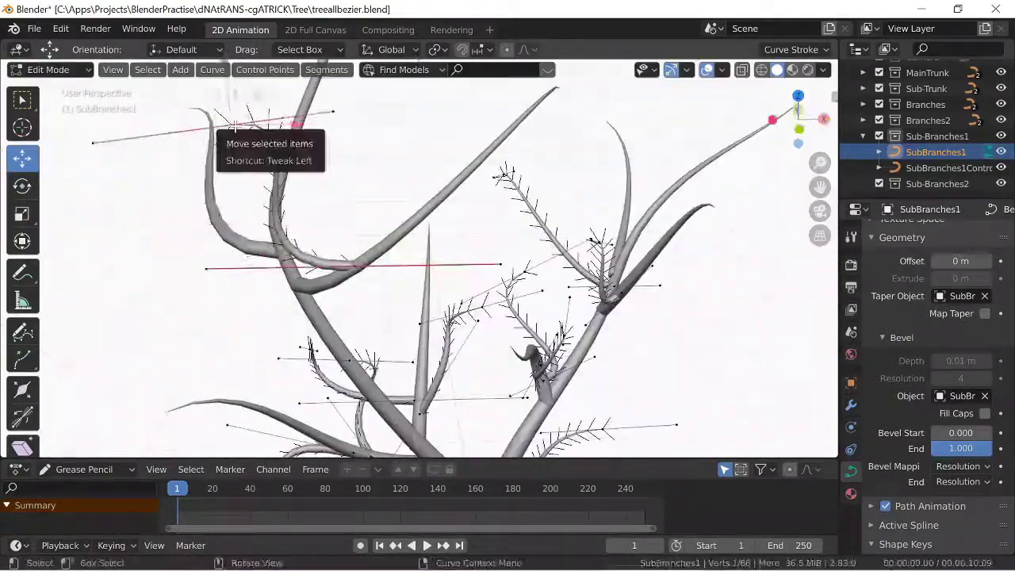
Add a new Bezier twig curve and move it onto a branch.
key("shift+a")
left_click(409, 179)
key("g")
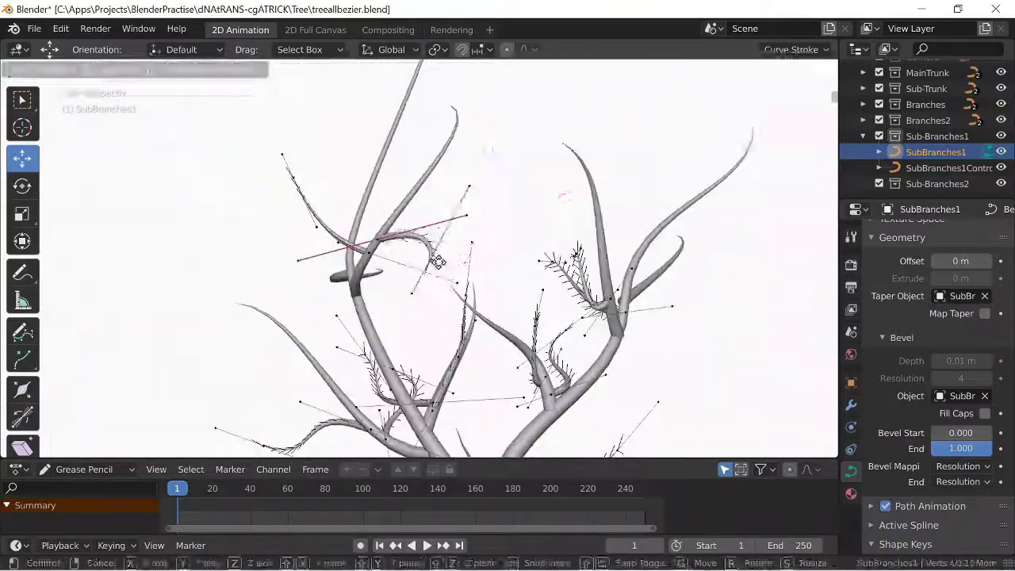
left_click(438, 263)
middle_click_drag(438, 263, 390, 105)
middle_click_drag(454, 333, 357, 184)
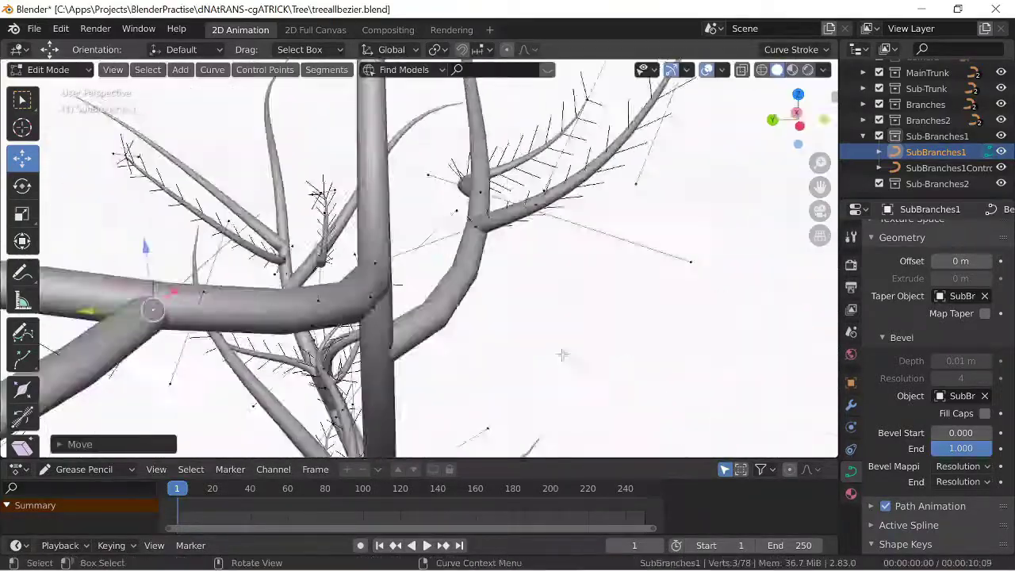
scroll(555, 349, "up", 5)
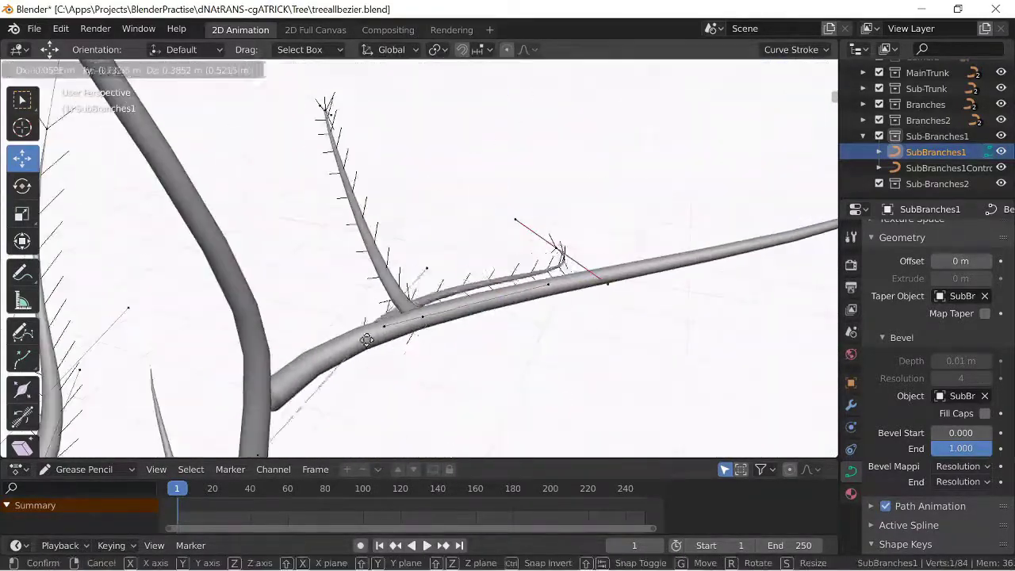
scroll(555, 349, "down", 5)
scroll(555, 349, "up", 5)
Move a twig handle to reshape it, then return to Object Mode.
key("g")
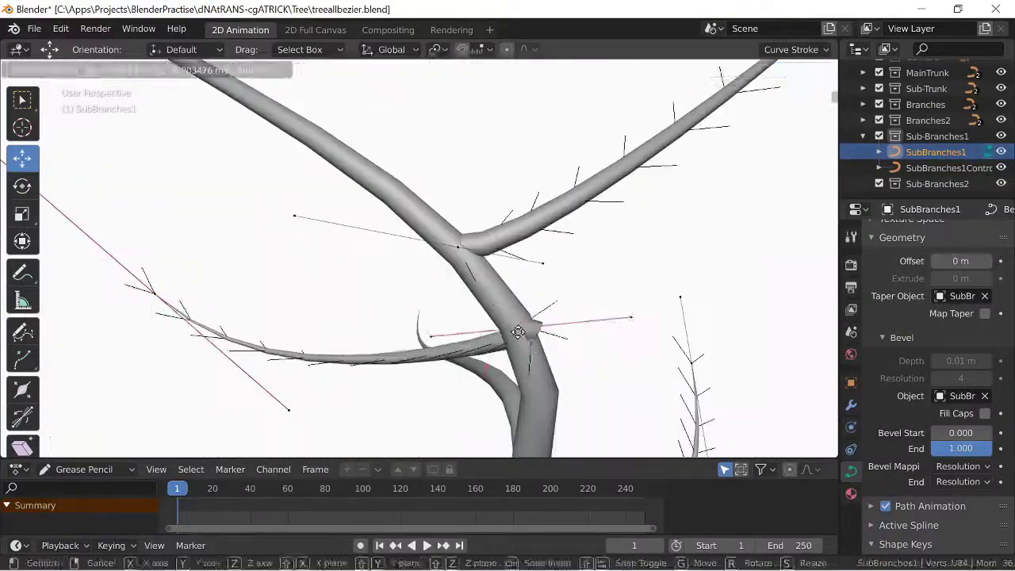
left_click(517, 333)
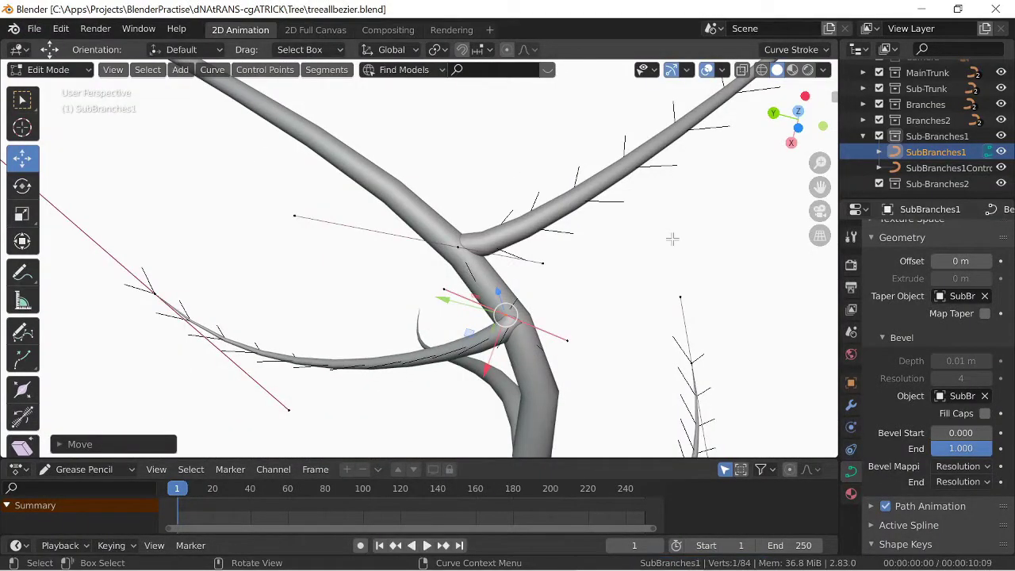
key("Tab")
mouse_move(672, 238)
middle_mouse_down()
mouse_move(3, 242)
mouse_move(483, 336)
middle_mouse_up()
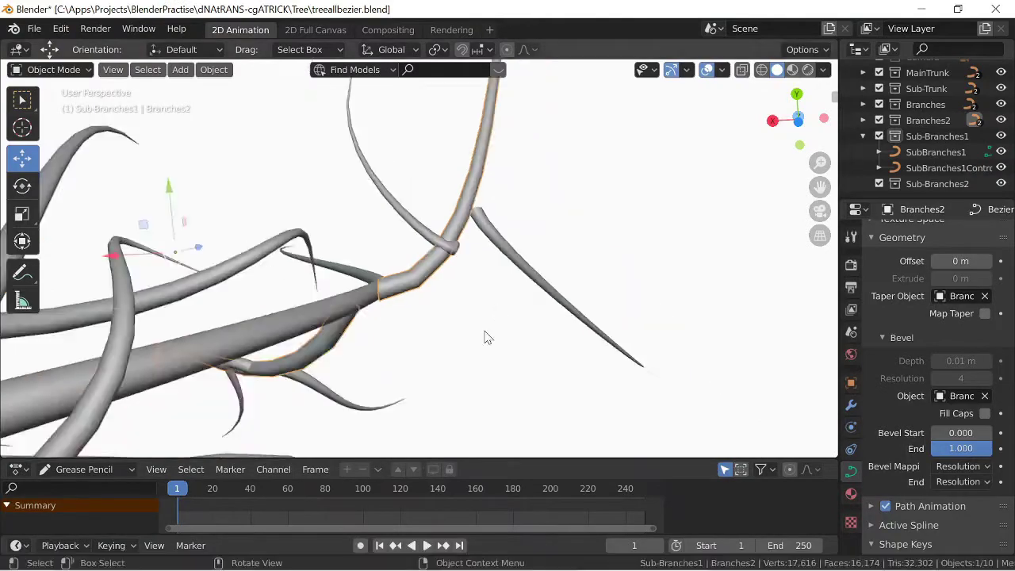
Shift the selected Branches2 points along the X axis in Edit Mode.
key("Tab")
key("s")
key("Escape")
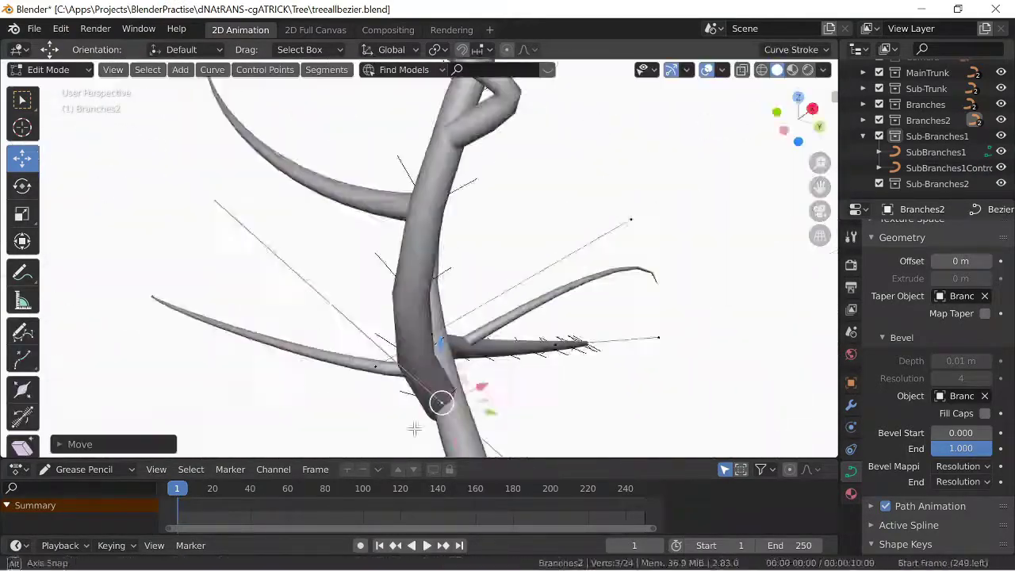
mouse_move(442, 403)
middle_mouse_down()
mouse_move(251, 379)
mouse_move(314, 275)
mouse_move(163, 307)
middle_mouse_up()
key("g")
key("x")
key("Escape")
key("Tab")
key("Tab")
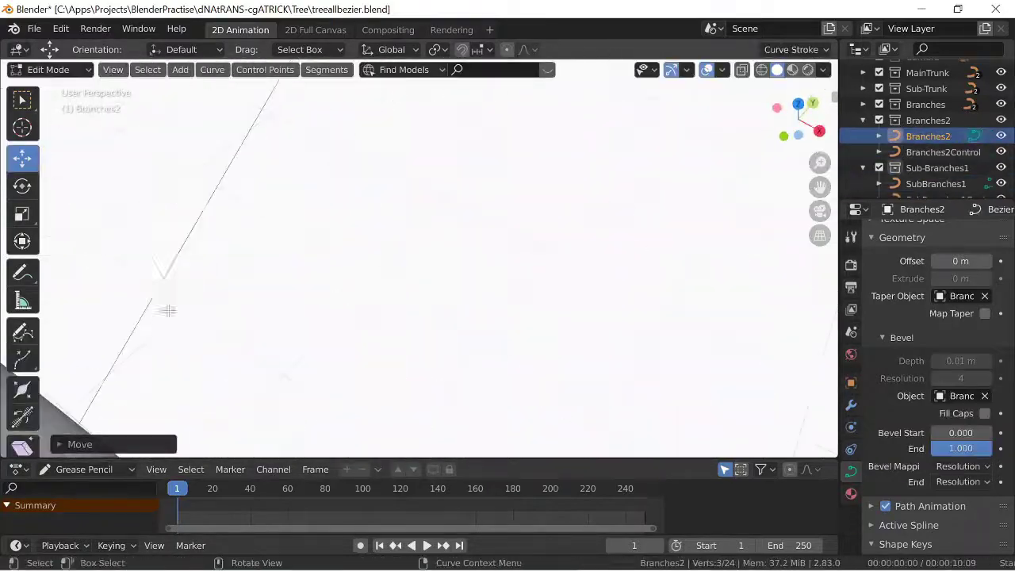
key("Tab")
Select the SubBranches1 curve and thicken its twigs to 0.02 m bevel depth.
scroll(692, 275, "down", 5)
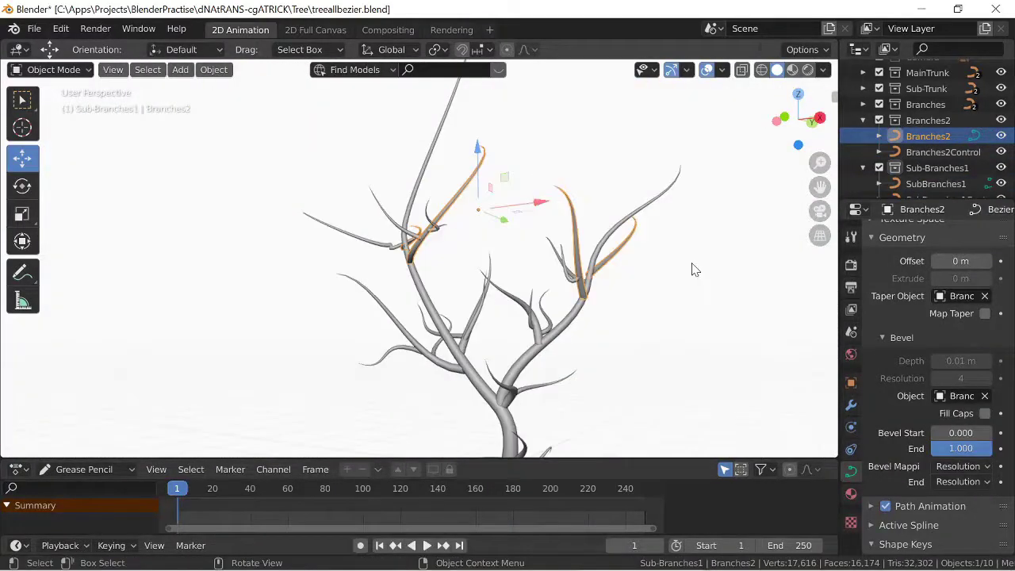
left_click(936, 183)
key("Tab")
scroll(476, 278, "up", 5)
mouse_move(476, 278)
middle_mouse_down()
mouse_move(336, 291)
mouse_move(416, 315)
mouse_move(516, 322)
mouse_move(449, 319)
middle_mouse_up()
key("Tab")
key("Tab")
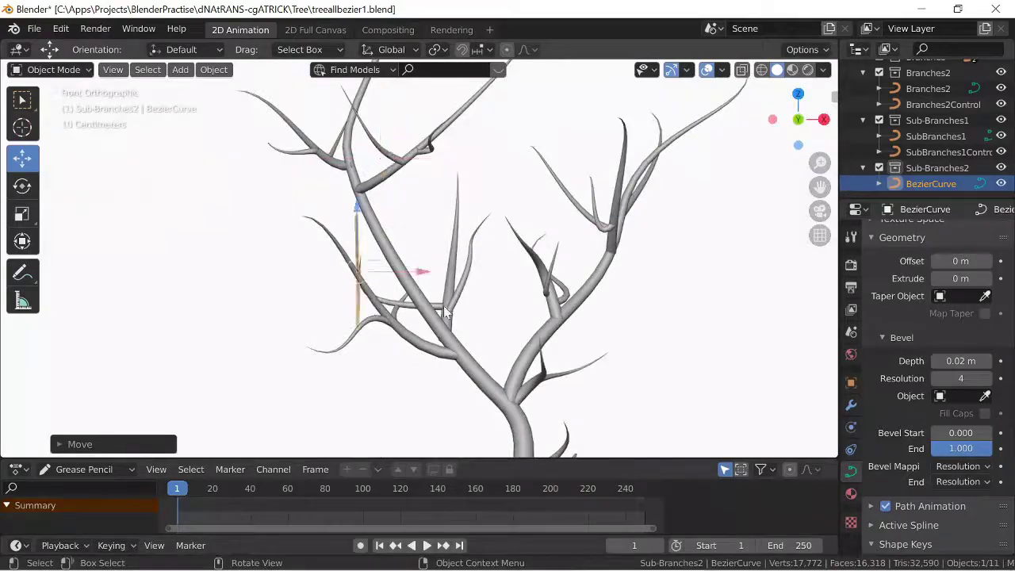
middle_click_drag(445, 308, 572, 253)
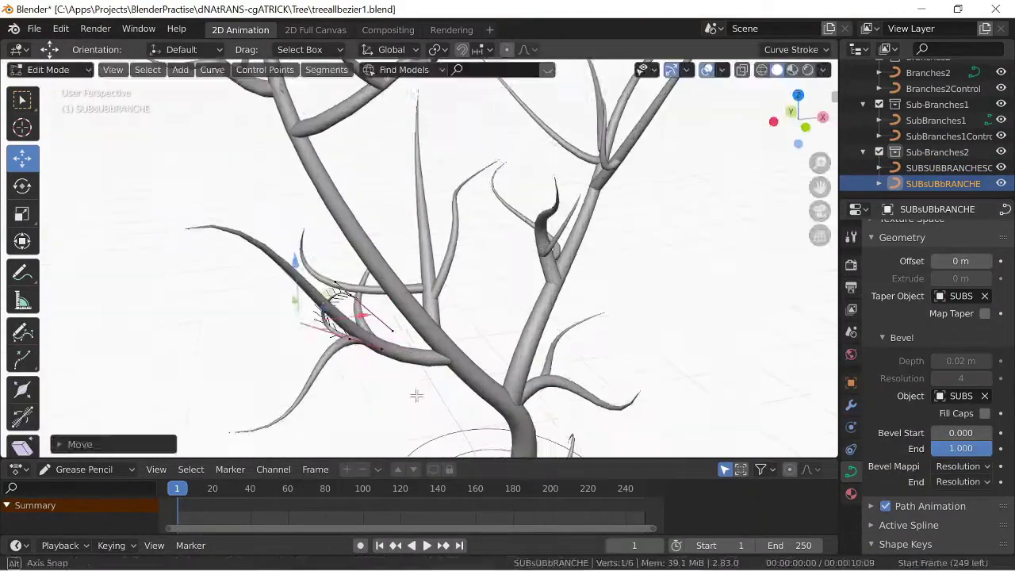
Add two new Bezier twig curves near the trunk.
scroll(570, 321, "up", 3)
scroll(476, 333, "up", 3)
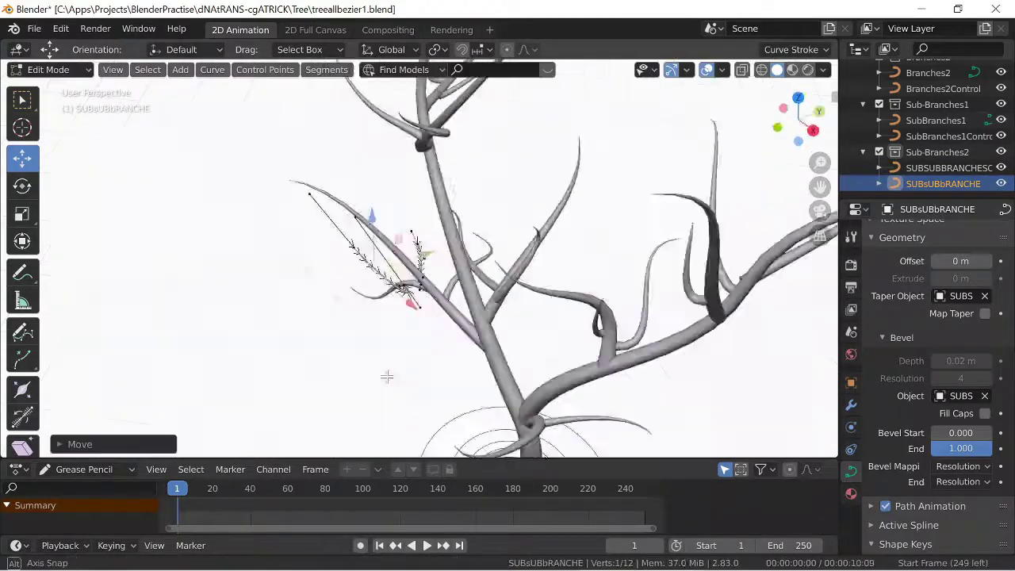
middle_click_drag(386, 373, 369, 337)
scroll(368, 339, "down", 5)
scroll(582, 418, "up", 3)
mouse_move(481, 377)
middle_mouse_down()
mouse_move(583, 417)
mouse_move(614, 334)
mouse_move(401, 183)
middle_mouse_up()
scroll(615, 334, "down", 4)
key("shift+a")
left_click(400, 183)
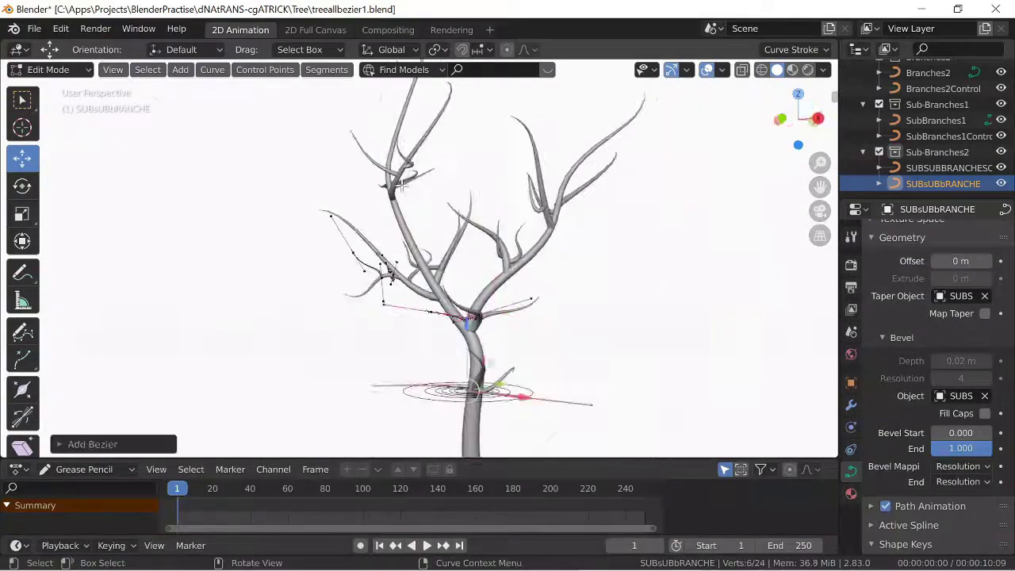
scroll(555, 357, "up", 3)
mouse_move(796, 386)
middle_mouse_down()
mouse_move(476, 349)
mouse_move(456, 365)
mouse_move(515, 301)
middle_mouse_up()
key("shift+a")
left_click(476, 349)
Move the duplicated twig points onto another branch and confirm the placement.
key("g")
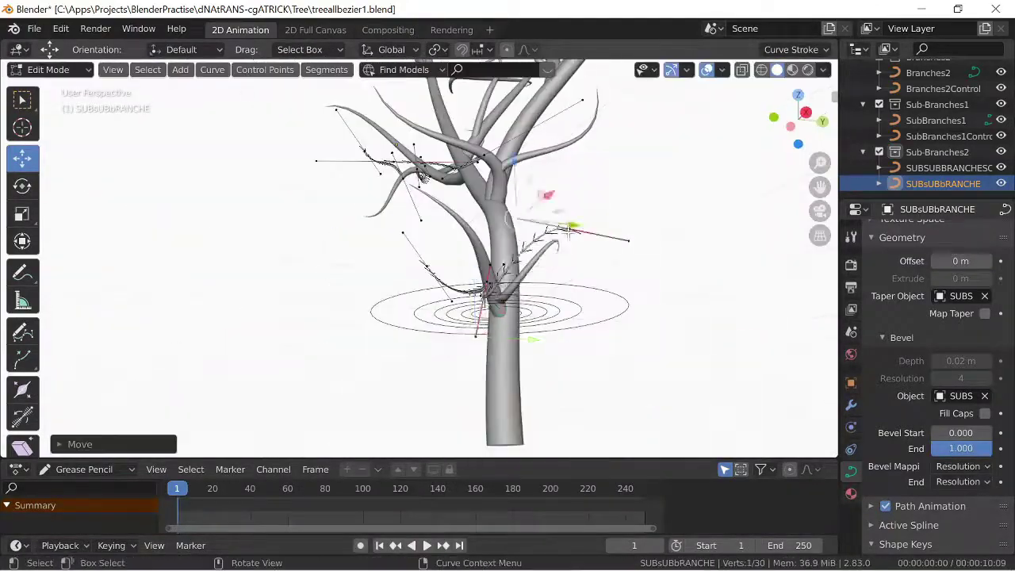
middle_click_drag(565, 231, 554, 318)
scroll(554, 317, "up", 3)
scroll(553, 318, "down", 2)
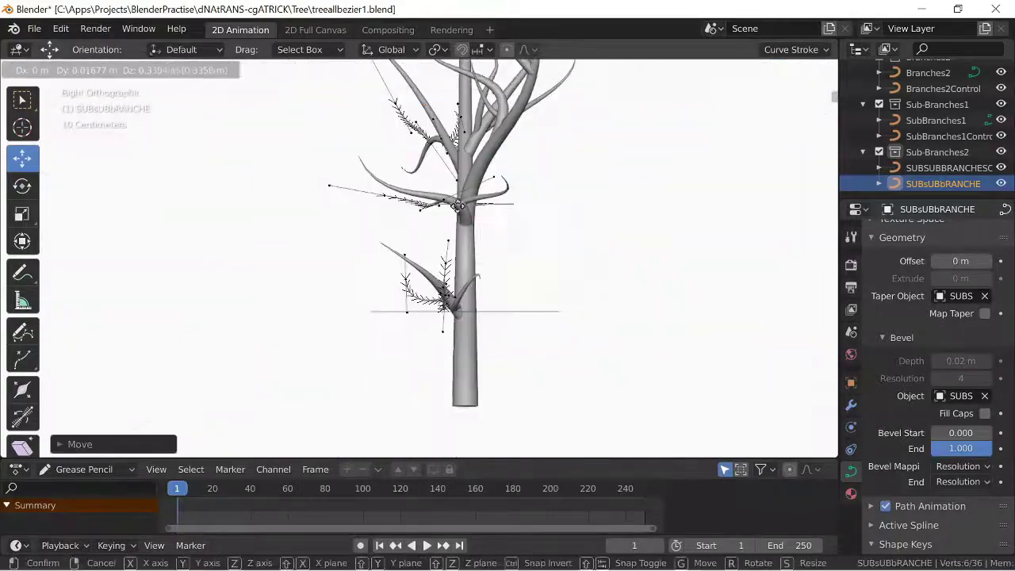
middle_click_drag(459, 207, 419, 260)
scroll(418, 260, "down", 2)
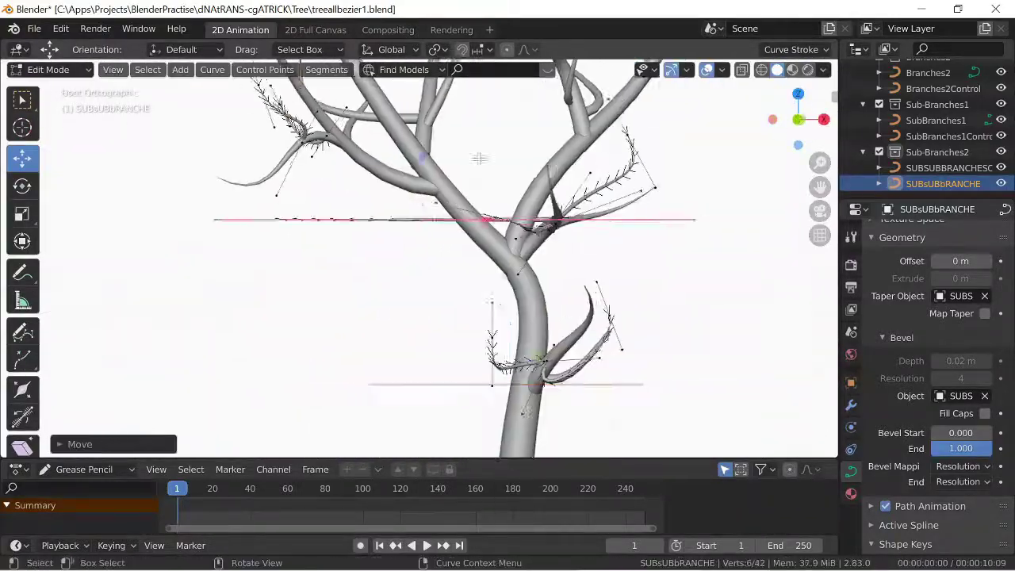
middle_click_drag(479, 159, 433, 306)
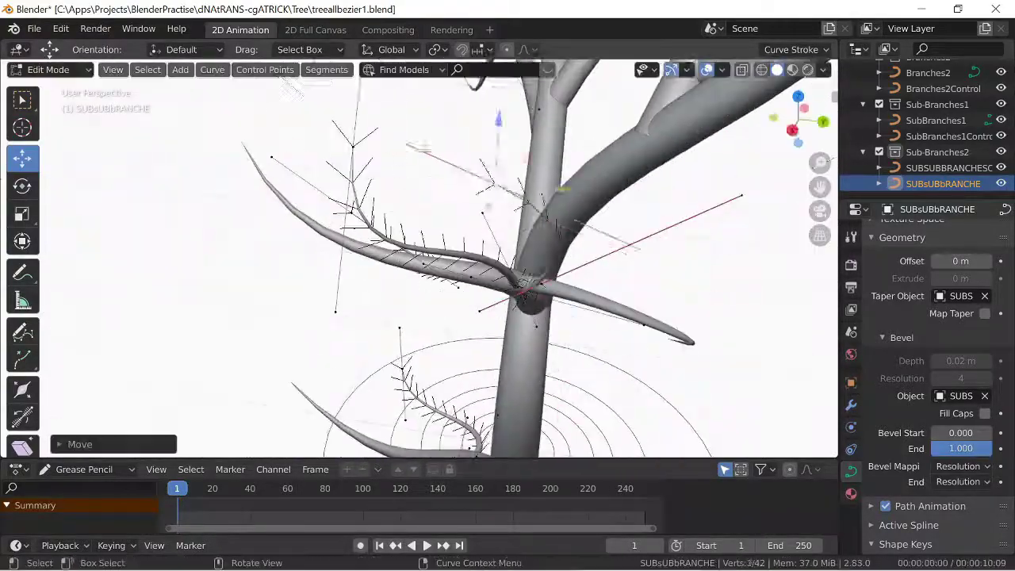
middle_click_drag(397, 166, 375, 301)
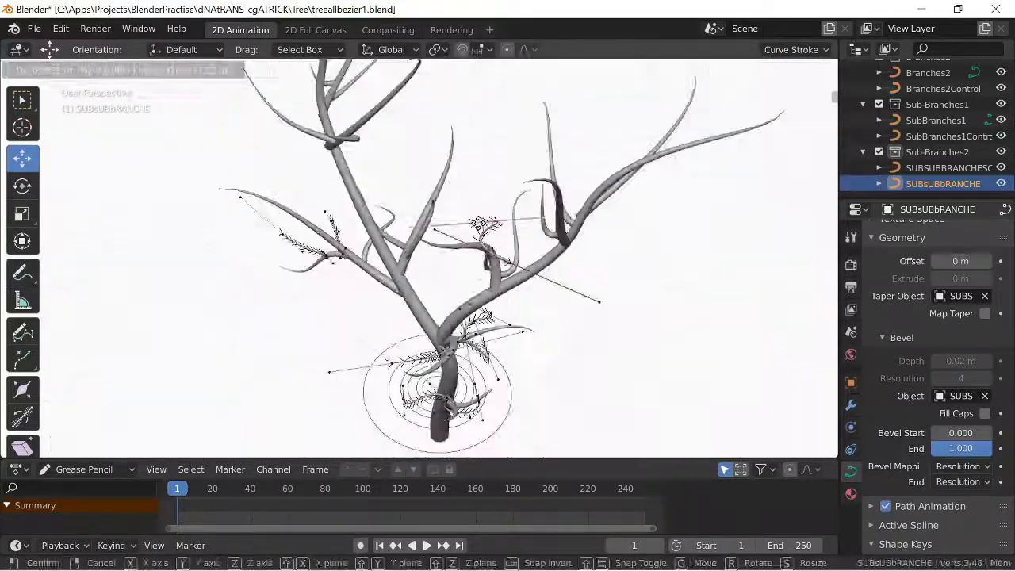
scroll(481, 223, "up", 5)
left_click(465, 334)
mouse_move(465, 334)
middle_mouse_down()
mouse_move(483, 304)
mouse_move(249, 279)
mouse_move(367, 268)
mouse_move(572, 159)
mouse_move(716, 281)
mouse_move(509, 270)
middle_mouse_up()
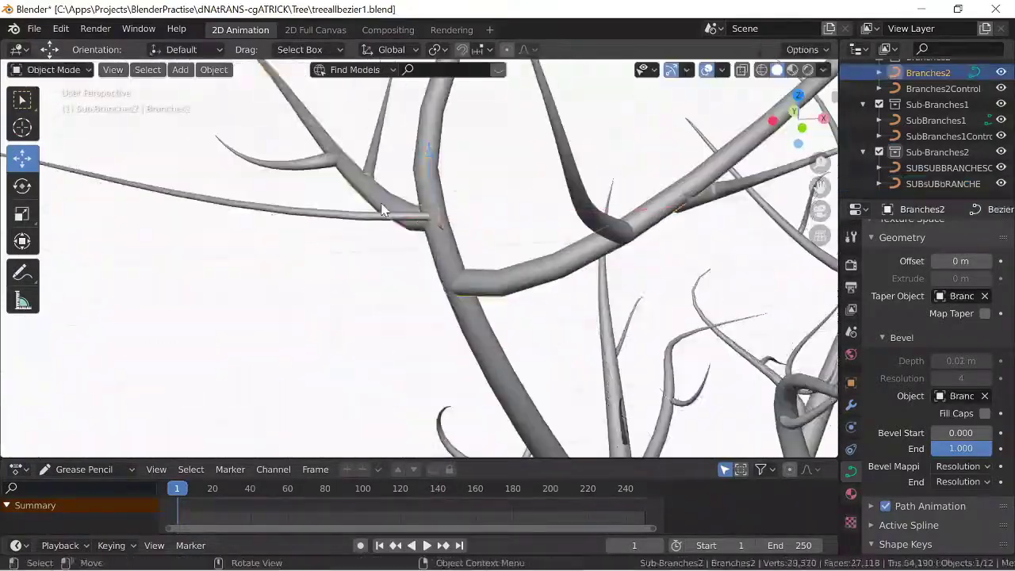
Move the selected twig points toward the upper branches.
key("g")
middle_click_drag(388, 292, 473, 178)
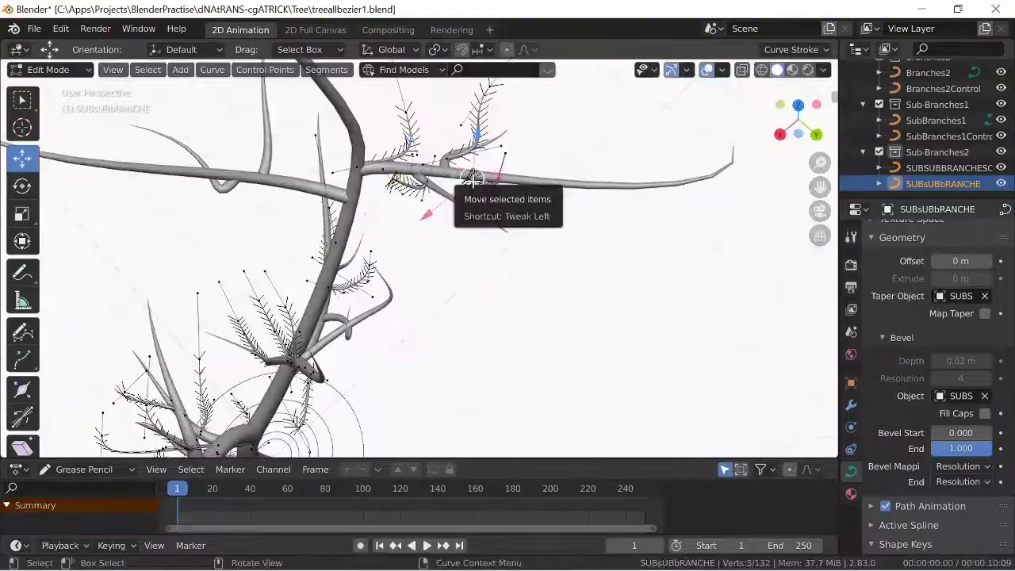
left_click_drag(473, 179, 355, 160)
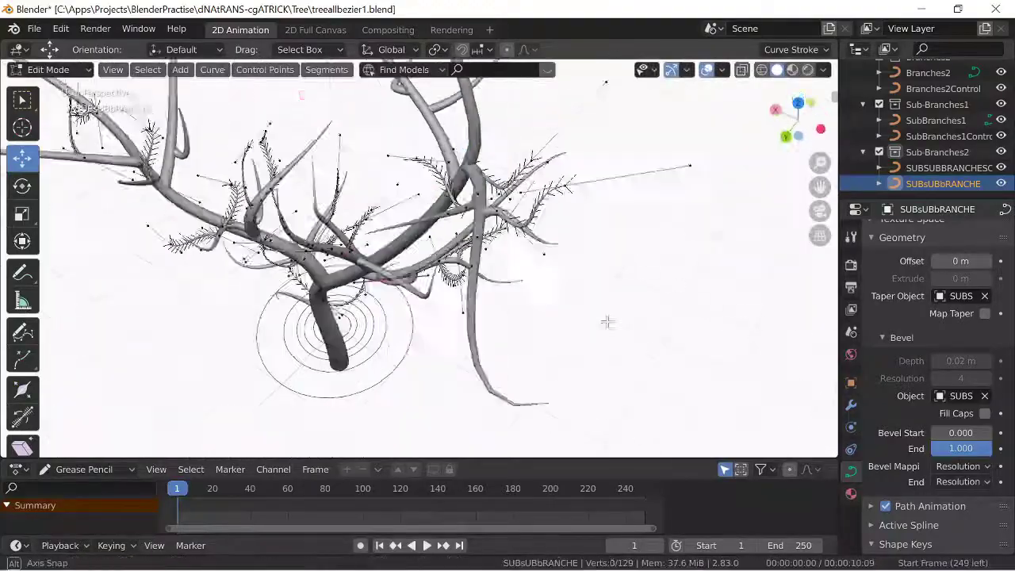
key("Escape")
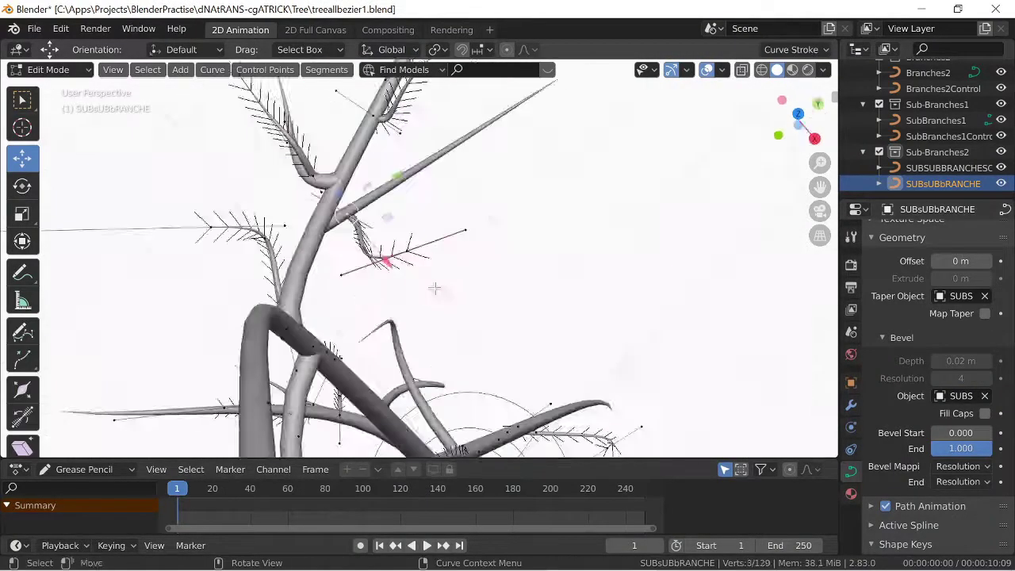
mouse_move(1013, 355)
middle_mouse_down()
mouse_move(392, 329)
mouse_move(204, 338)
mouse_move(354, 448)
mouse_move(127, 333)
middle_mouse_up()
Duplicate twig points, delete the extra vertices, and place the copy on an upper branch.
key("shift+d")
key("x")
left_click(125, 330)
key("g")
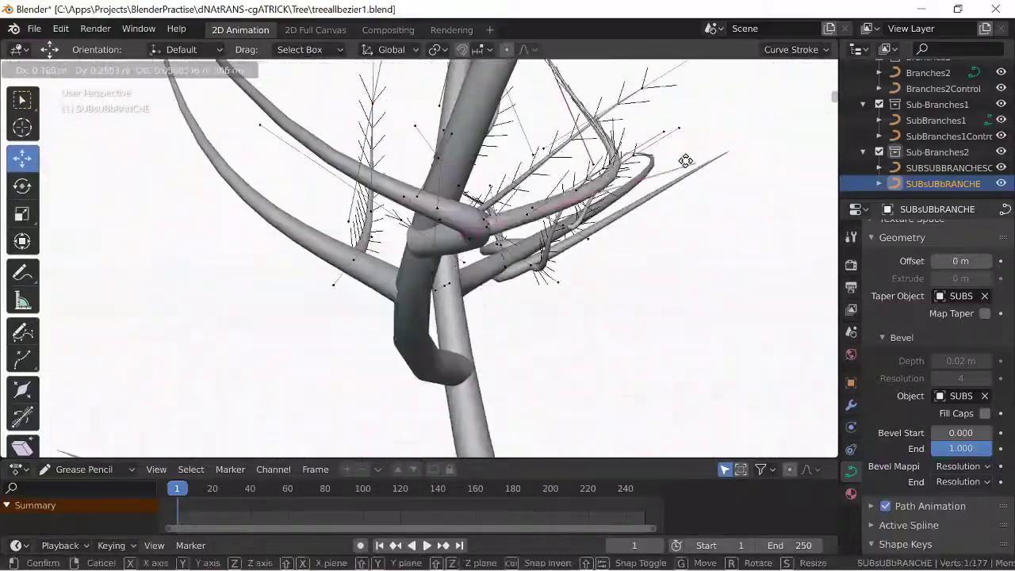
left_click(424, 424)
mouse_move(424, 424)
middle_mouse_down()
mouse_move(320, 244)
mouse_move(444, 246)
mouse_move(498, 340)
mouse_move(267, 281)
mouse_move(376, 450)
middle_mouse_up()
key("g")
left_click(445, 246)
scroll(267, 281, "down", 5)
key("Tab")
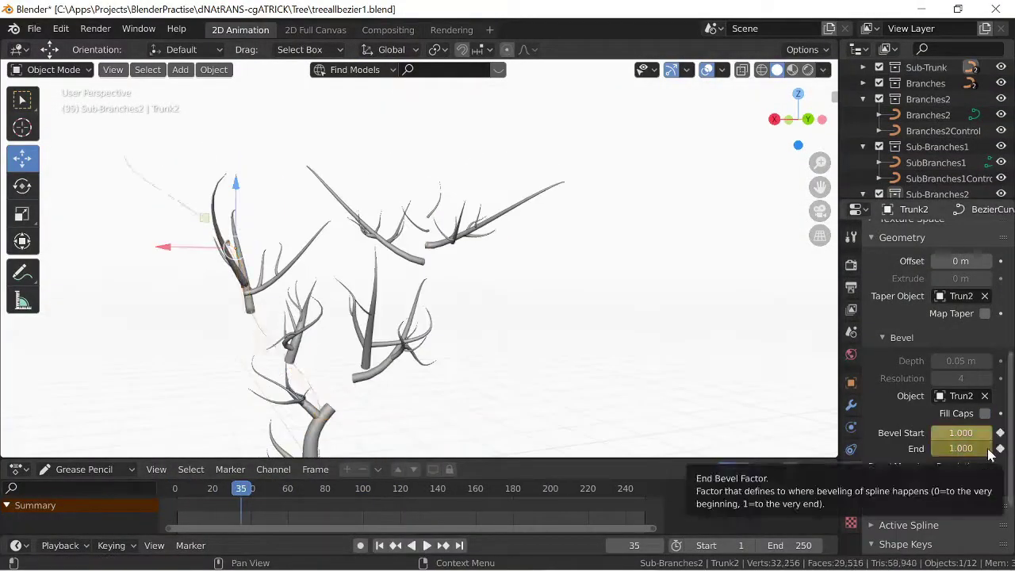
Scrub the timeline to preview the keyframed bevel branch growth.
left_click_drag(363, 487, 339, 480)
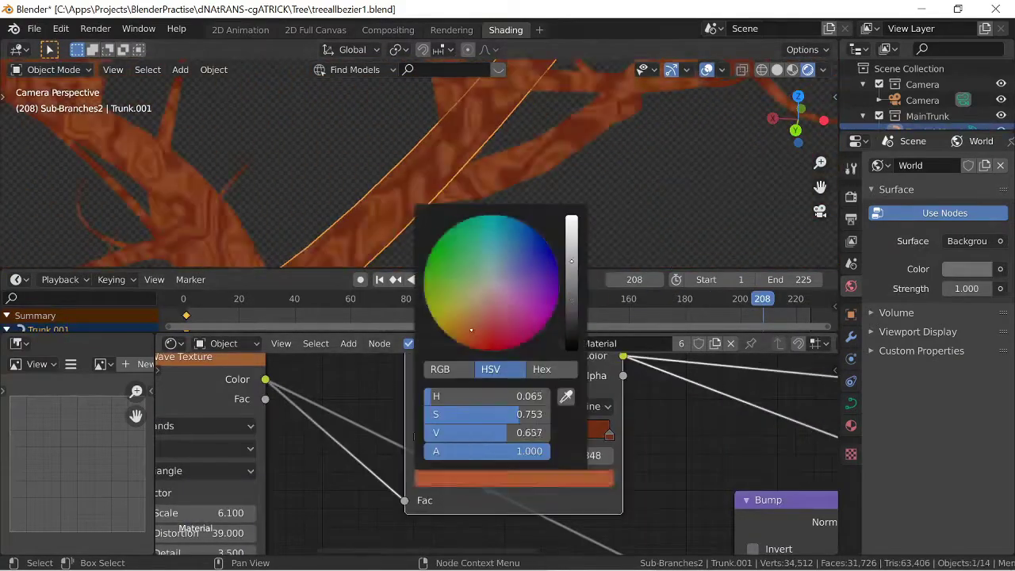
Set the bark material's Wave Texture profile to Saw.
left_click(286, 418)
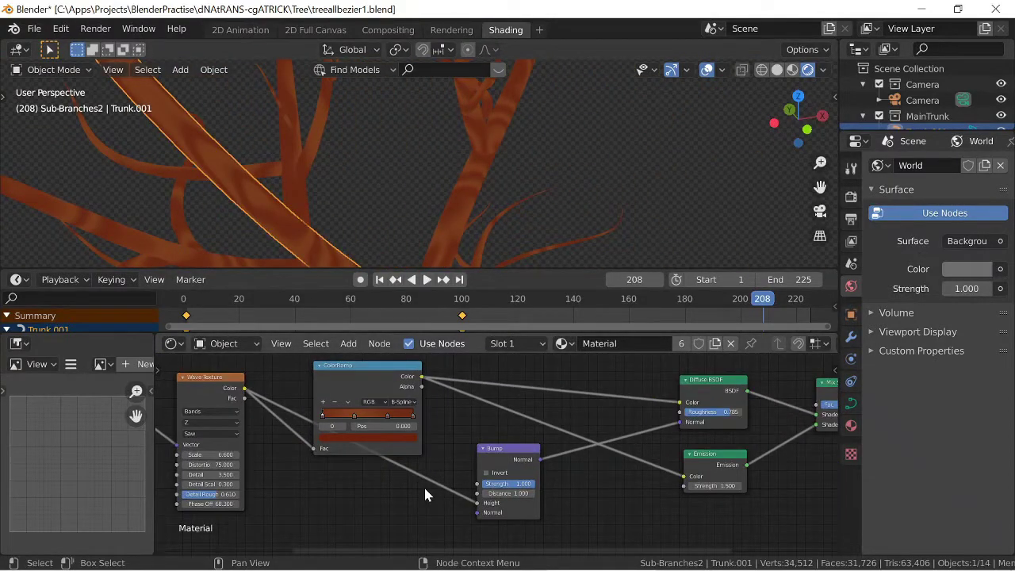
right_click(330, 480)
key("Escape")
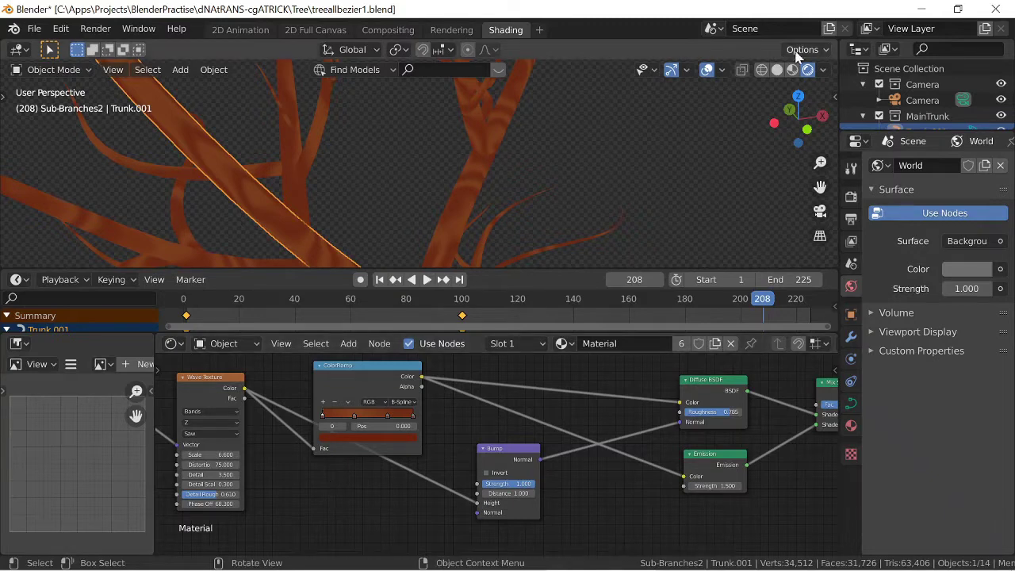
scroll(483, 195, "down", 5)
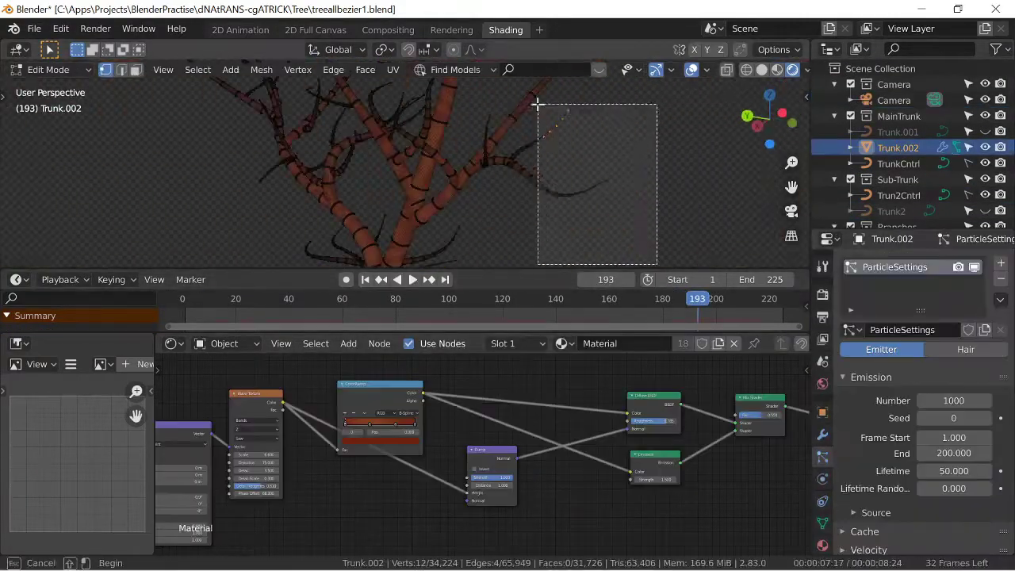
Assign the selected Trunk.002 branch vertices to the Particle vertex group, then return to particle settings.
middle_click_drag(503, 188, 441, 203)
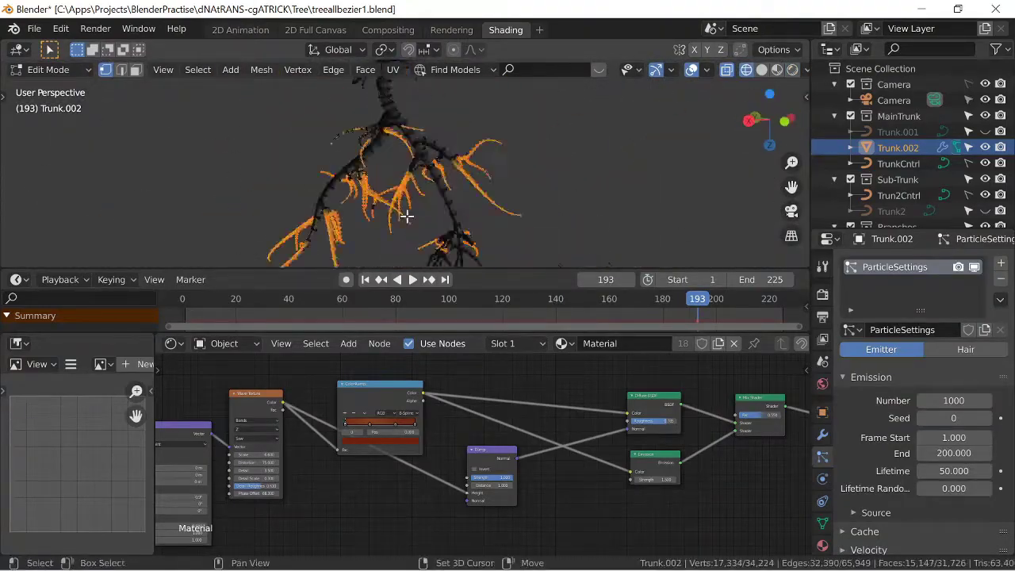
middle_click_drag(339, 144, 576, 220)
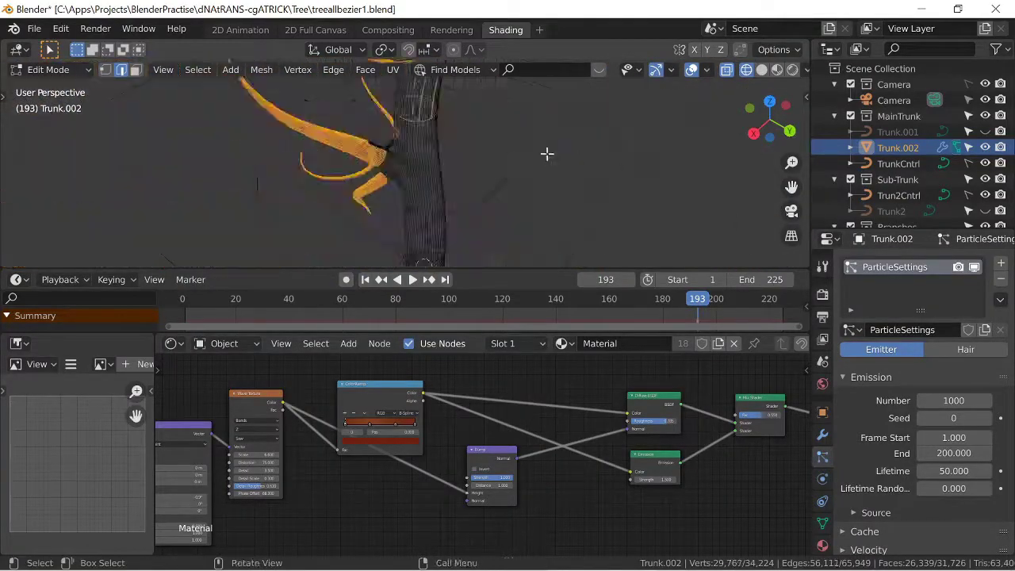
mouse_move(425, 160)
middle_mouse_down()
mouse_move(372, 199)
mouse_move(550, 217)
mouse_move(434, 200)
mouse_move(404, 214)
middle_mouse_up()
left_click(823, 523)
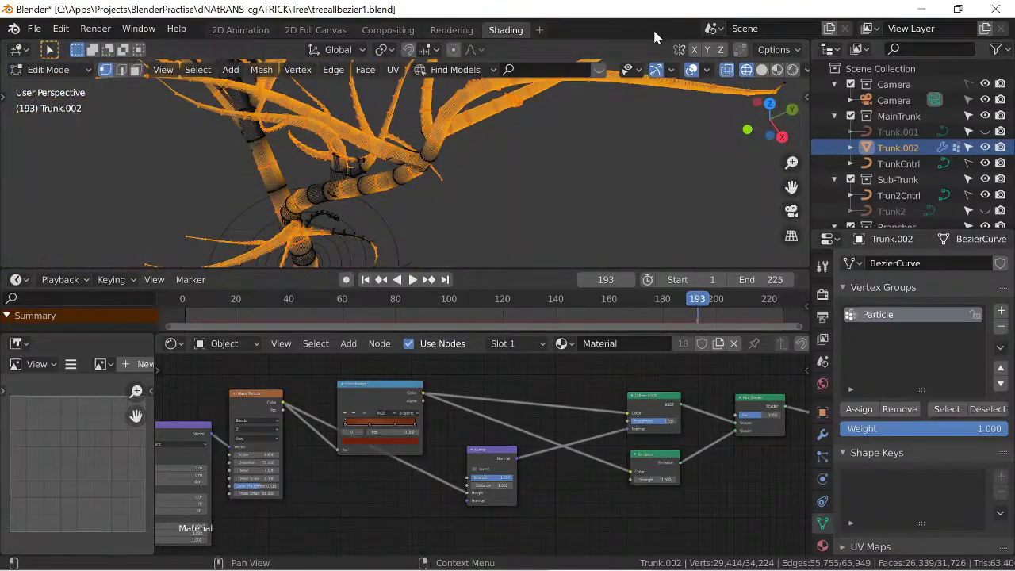
key("Tab")
scroll(451, 187, "down", 5)
left_click(823, 457)
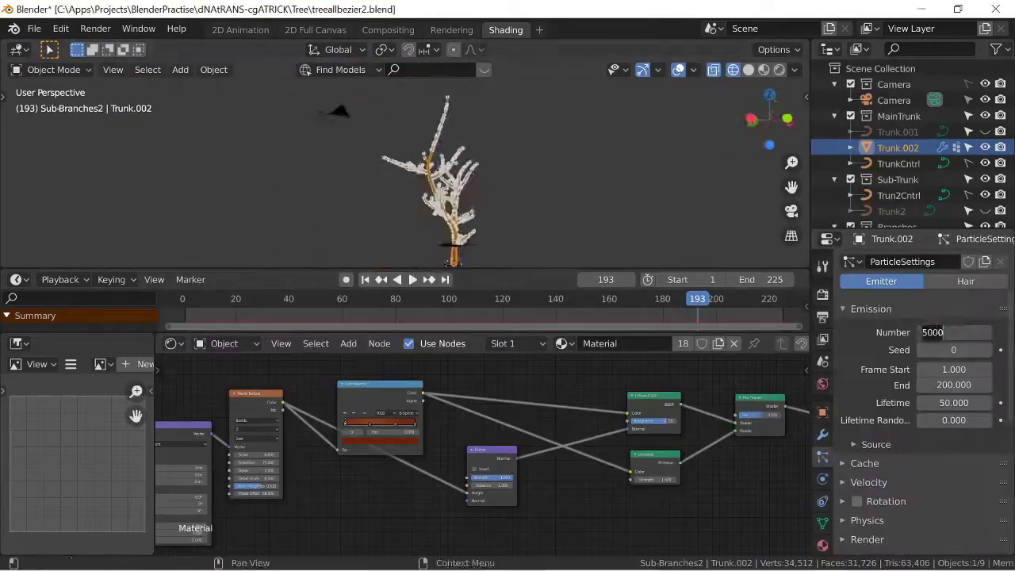
Raise the particle Emission Number to 5000.
scroll(394, 124, "down", 4)
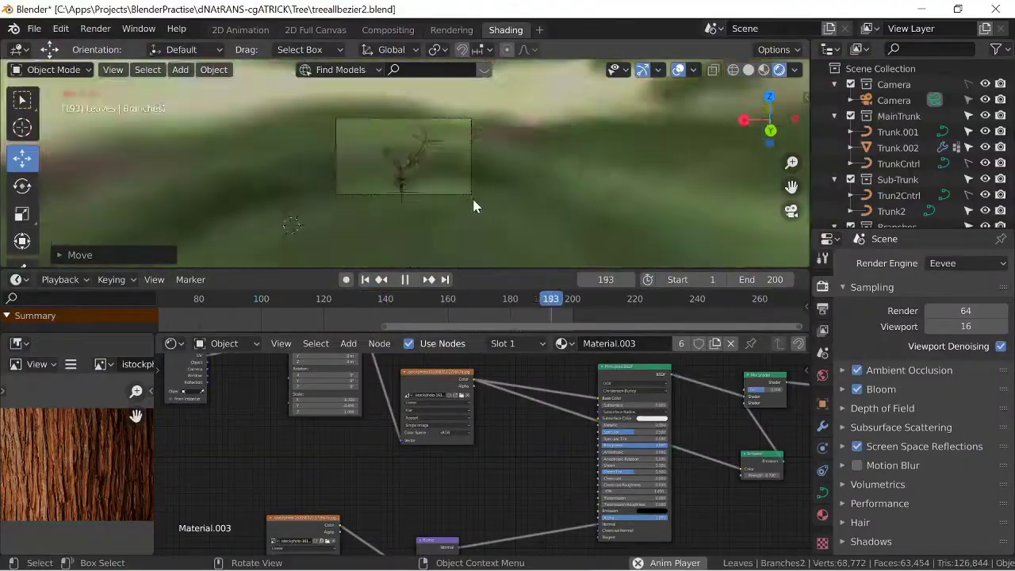
Stop playback of the growing-tree bevel animation.
key("Escape")
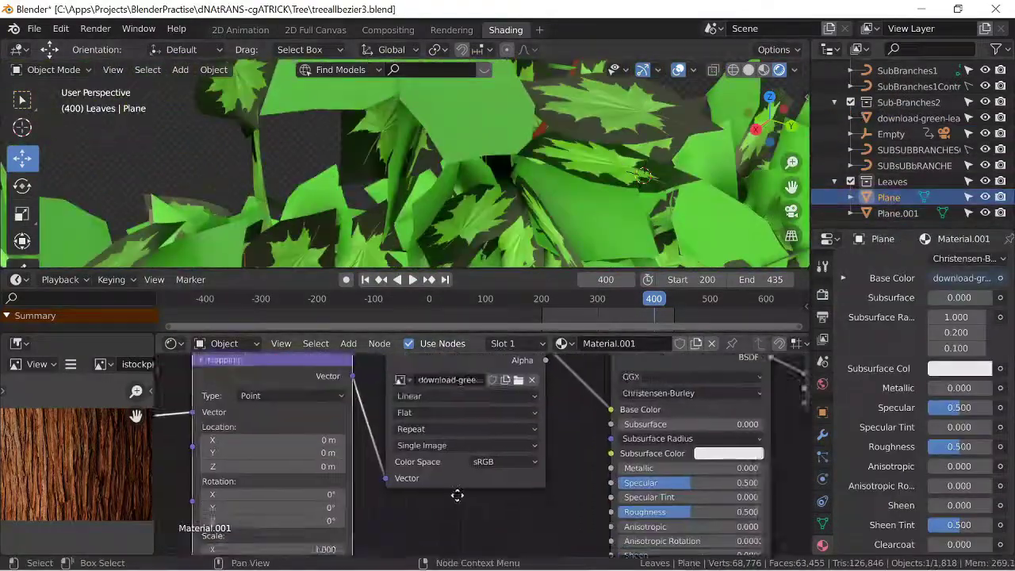
Pan the leaf material's node graph to bring the texture nodes into view.
middle_click_drag(457, 495, 649, 439)
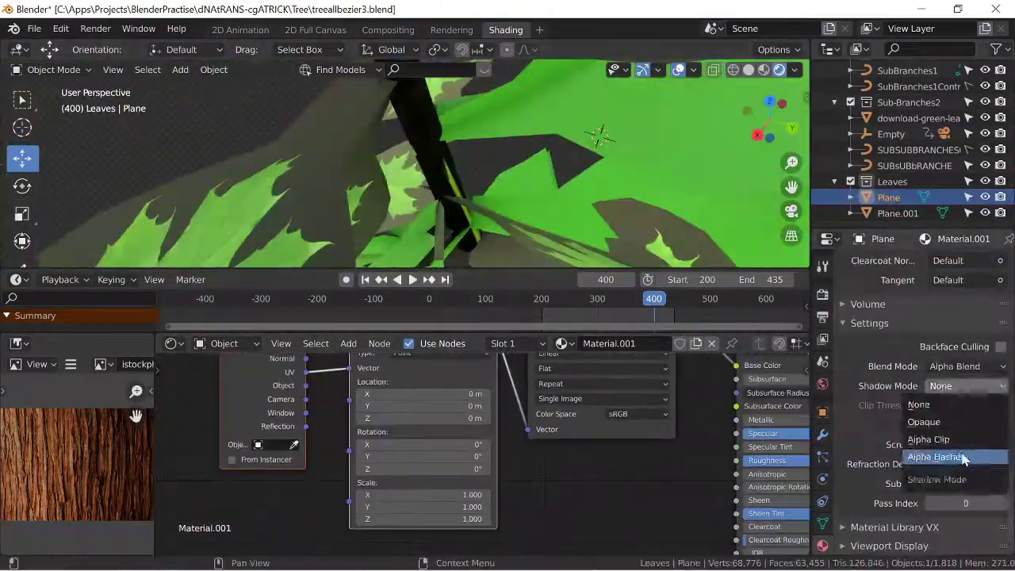